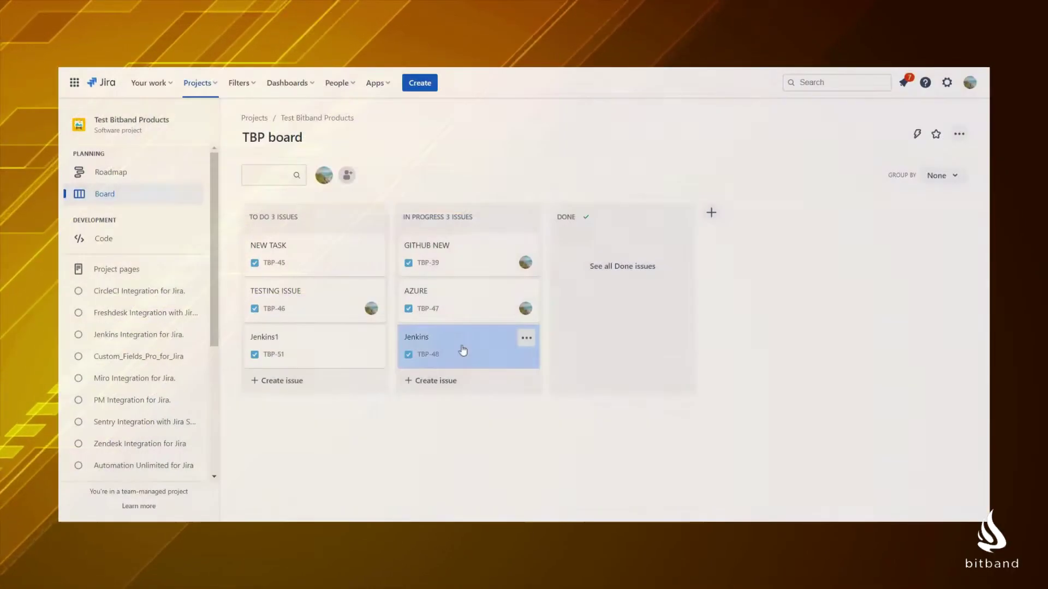
# Open the Jenkins card TBP-48 on the TBP board to view its build #34.
pyautogui.click(461, 349)
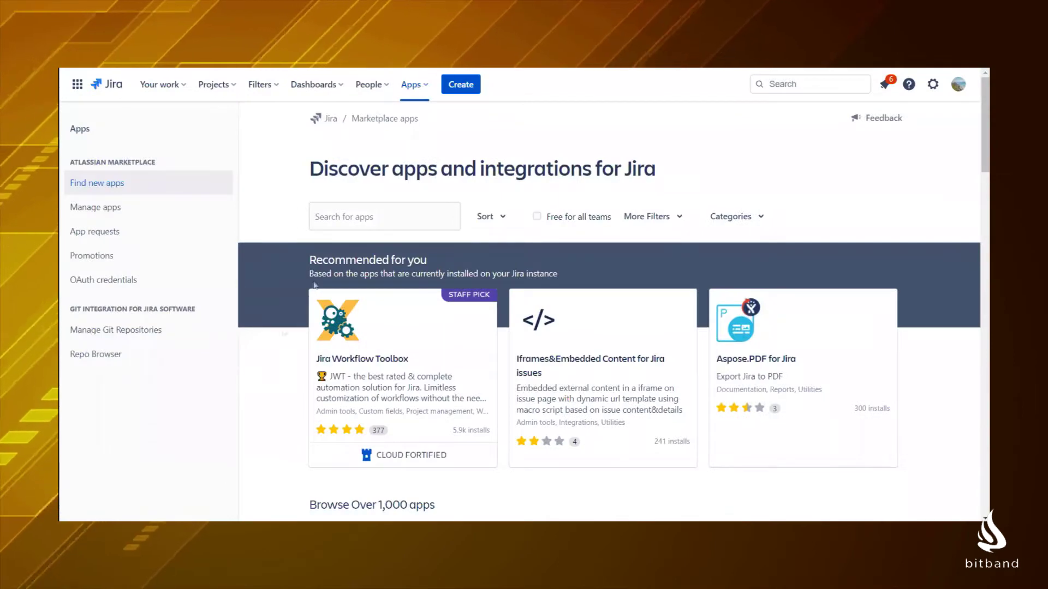
# Find Bitband's Jenkins-Jira Integration in the marketplace, add it to Jira, and configure it.
pyautogui.click(373, 223)
pyautogui.write('bitband jenkins')
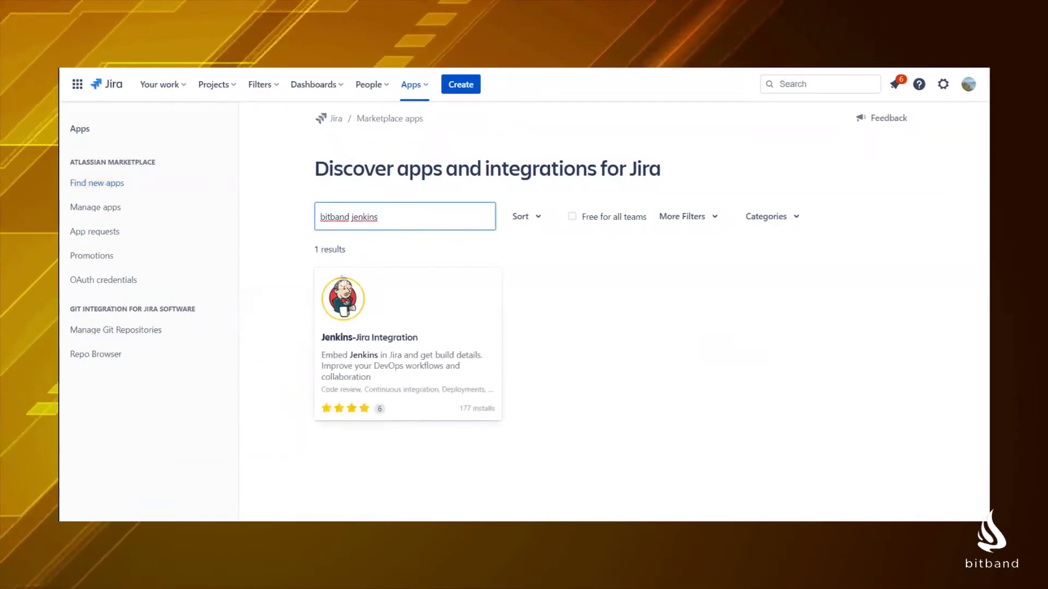
pyautogui.click(361, 321)
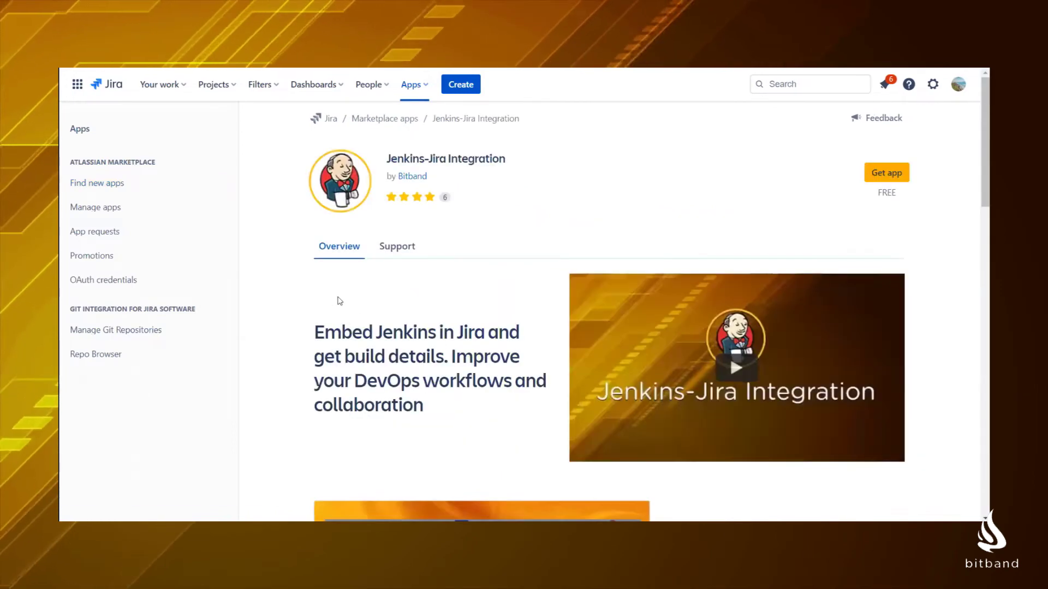
pyautogui.click(887, 173)
pyautogui.click(680, 421)
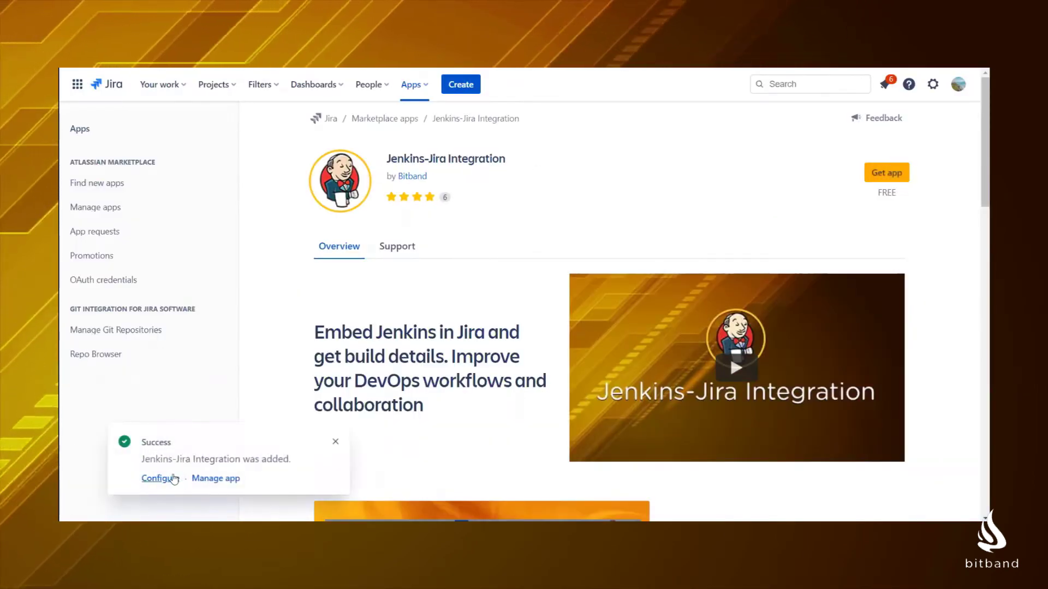
pyautogui.click(159, 479)
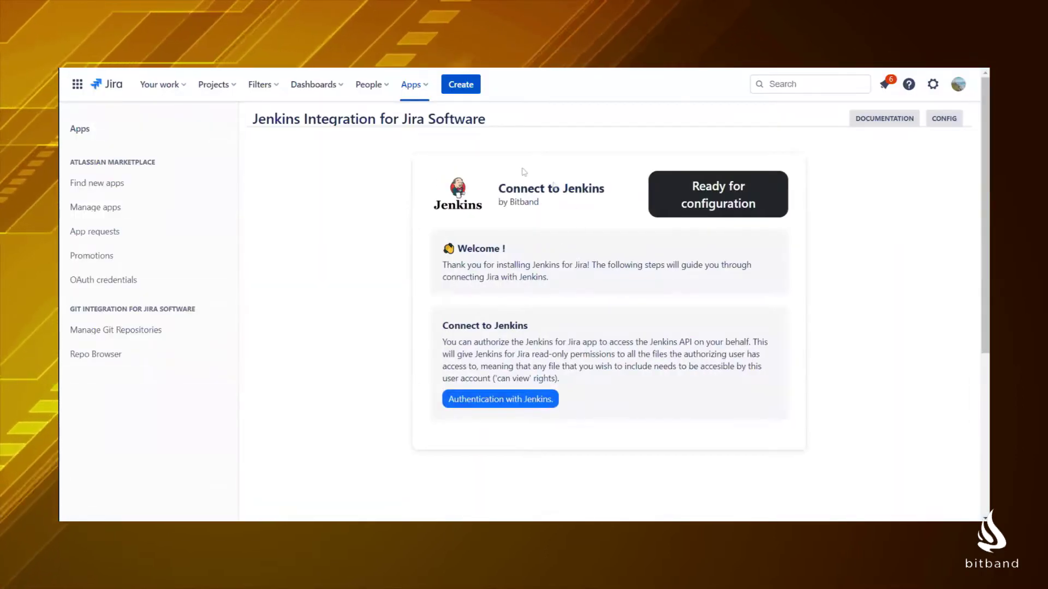
pyautogui.click(510, 397)
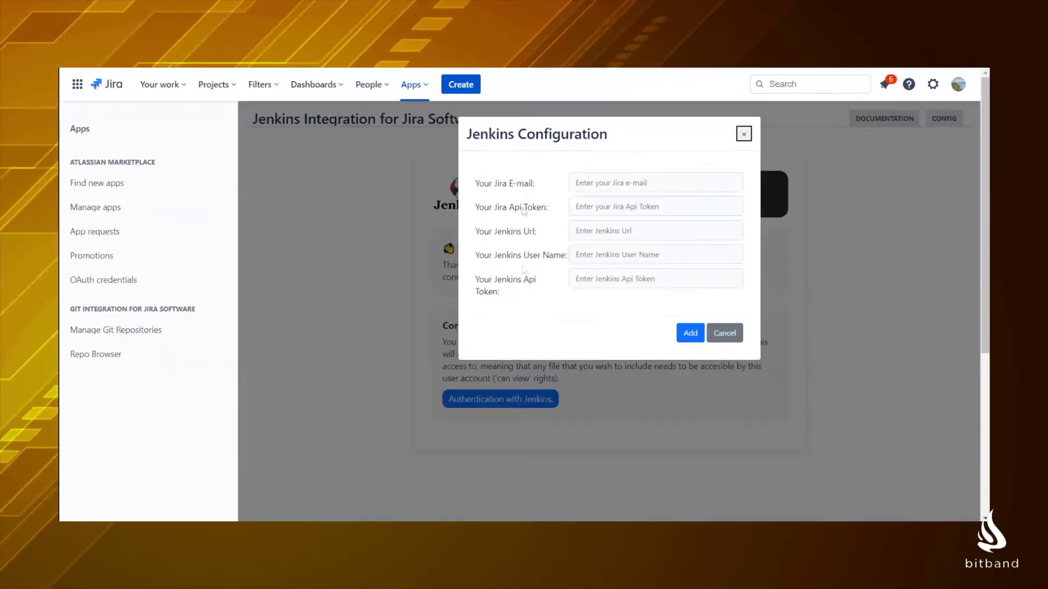
pyautogui.click(616, 184)
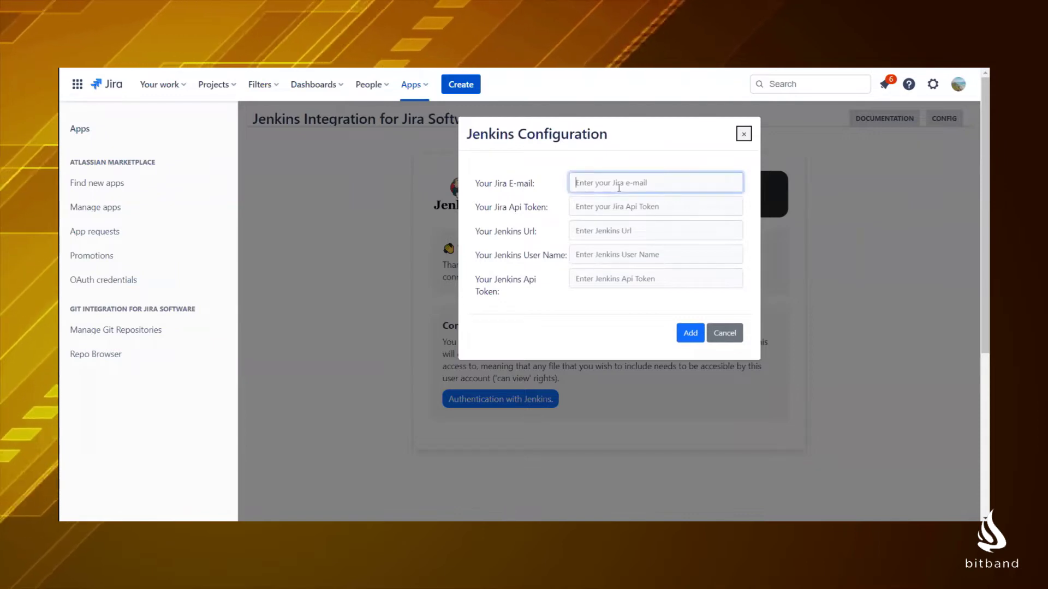
pyautogui.write('co')
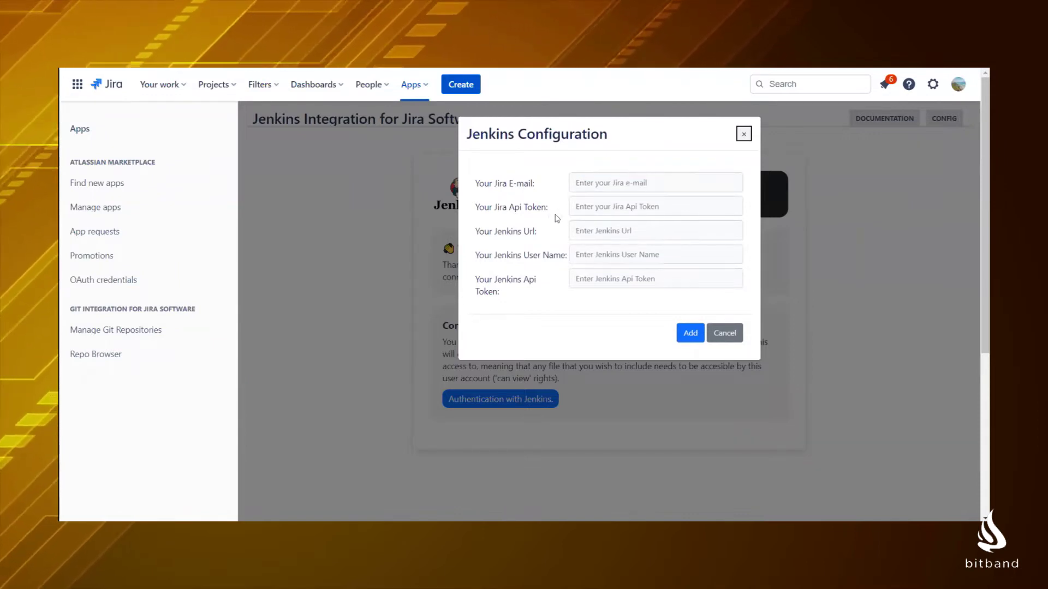
pyautogui.click(616, 184)
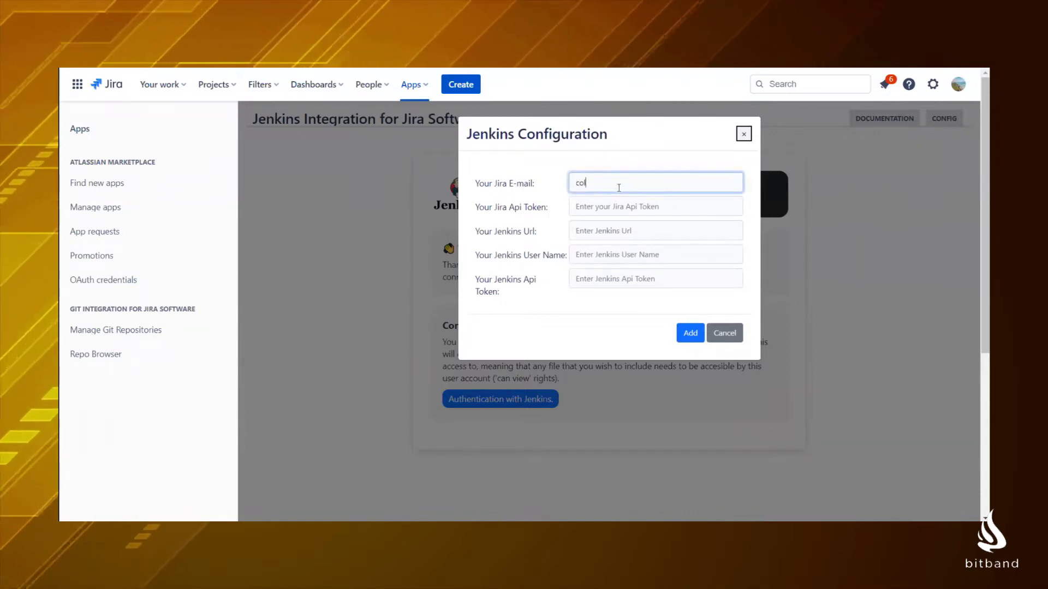
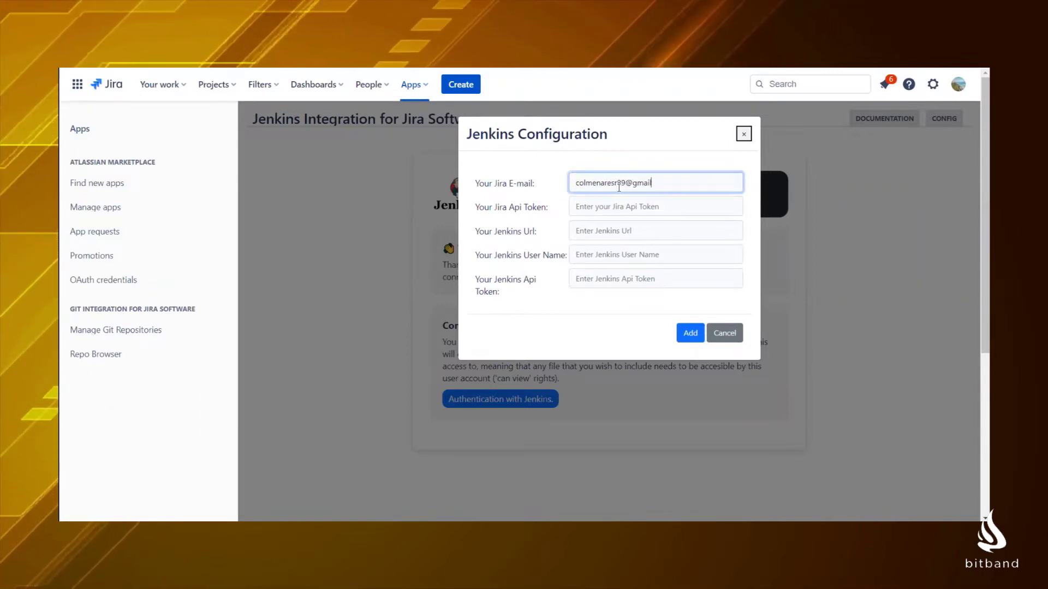
pyautogui.click(620, 201)
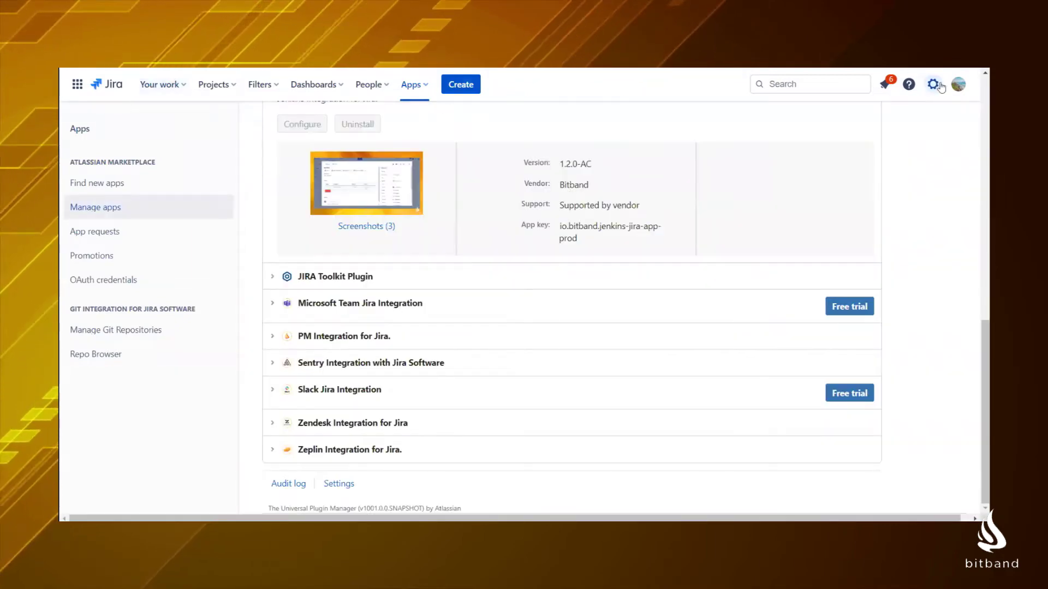
# Create an Atlassian account API token labelled 'Jenkins'.
pyautogui.click(958, 84)
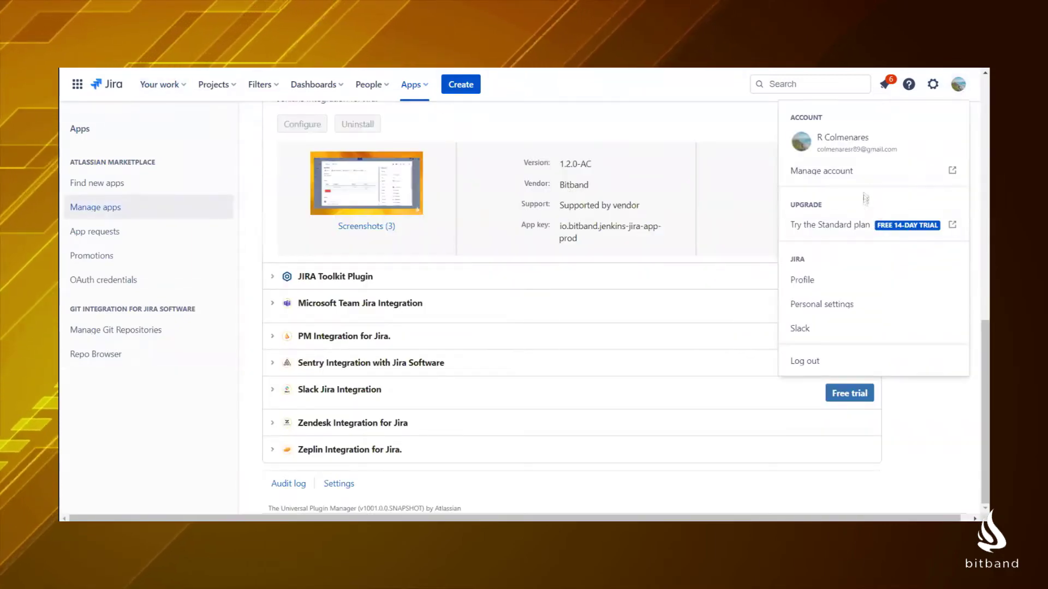
pyautogui.click(802, 424)
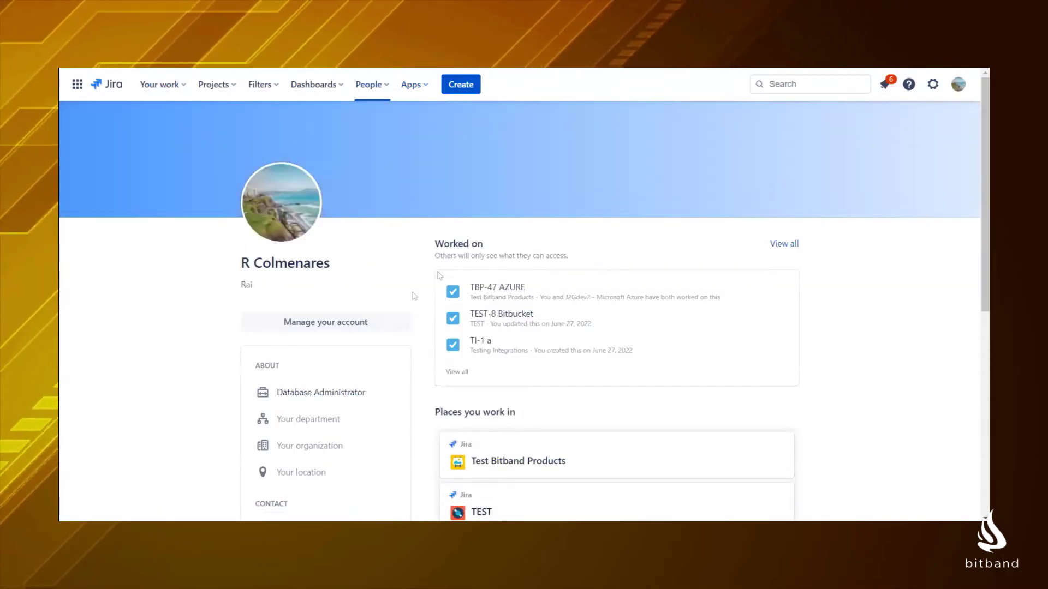
pyautogui.click(326, 326)
pyautogui.click(155, 181)
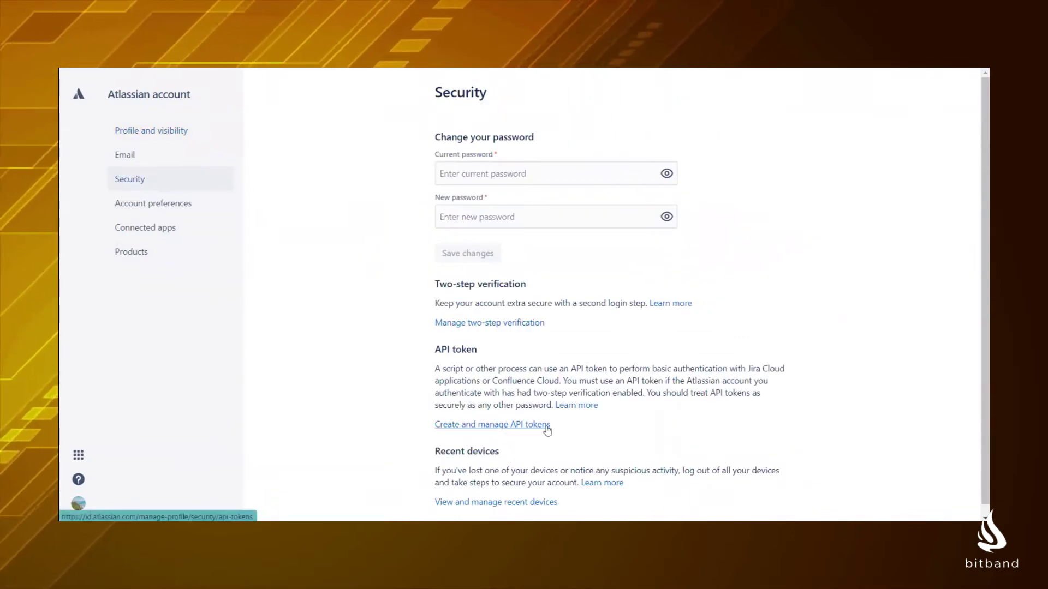
pyautogui.click(505, 425)
pyautogui.click(677, 99)
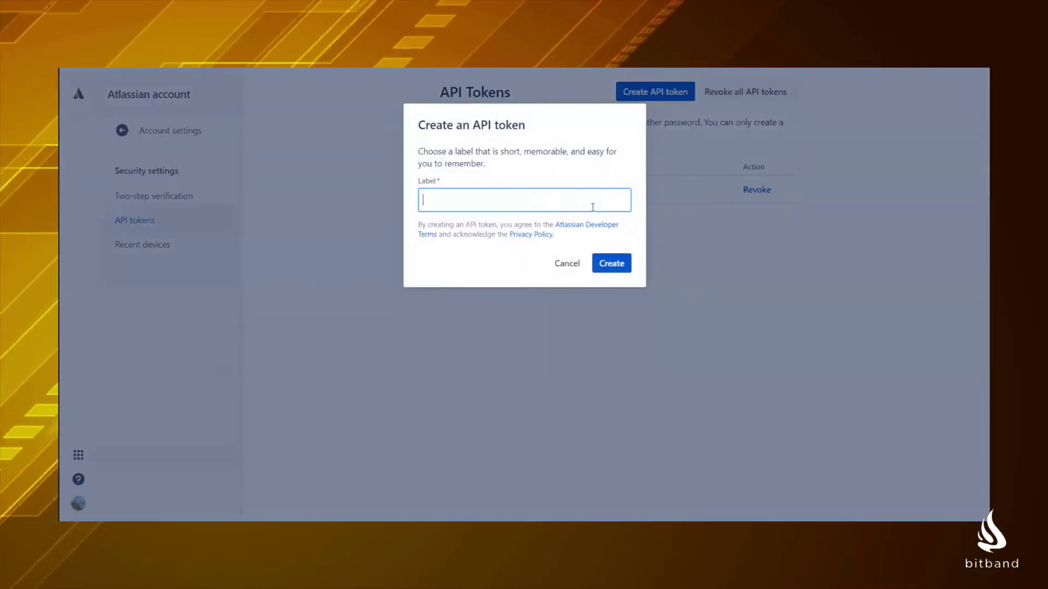
pyautogui.write('Jenkins')
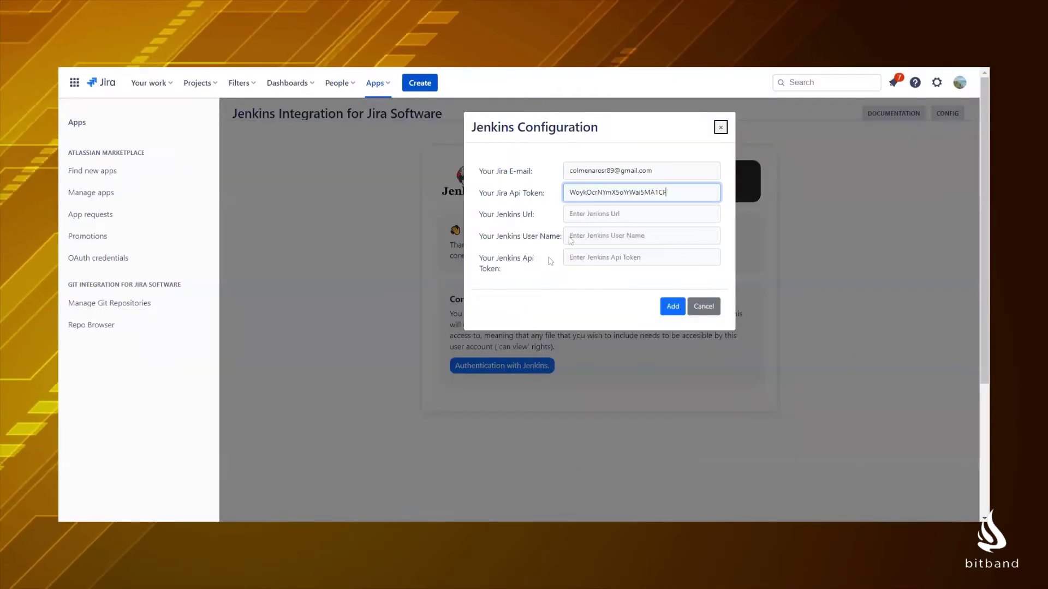
# Paste the Jenkins server URL into the form and enter user name 'admin'.
pyautogui.click(588, 221)
pyautogui.hotkey('ctrl', 'v')
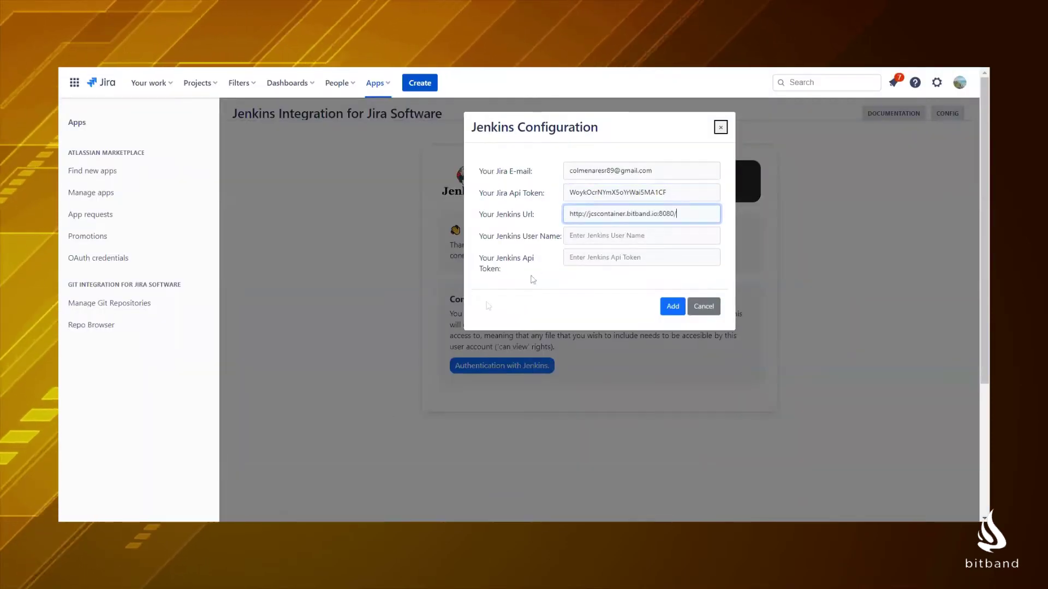
pyautogui.click(610, 236)
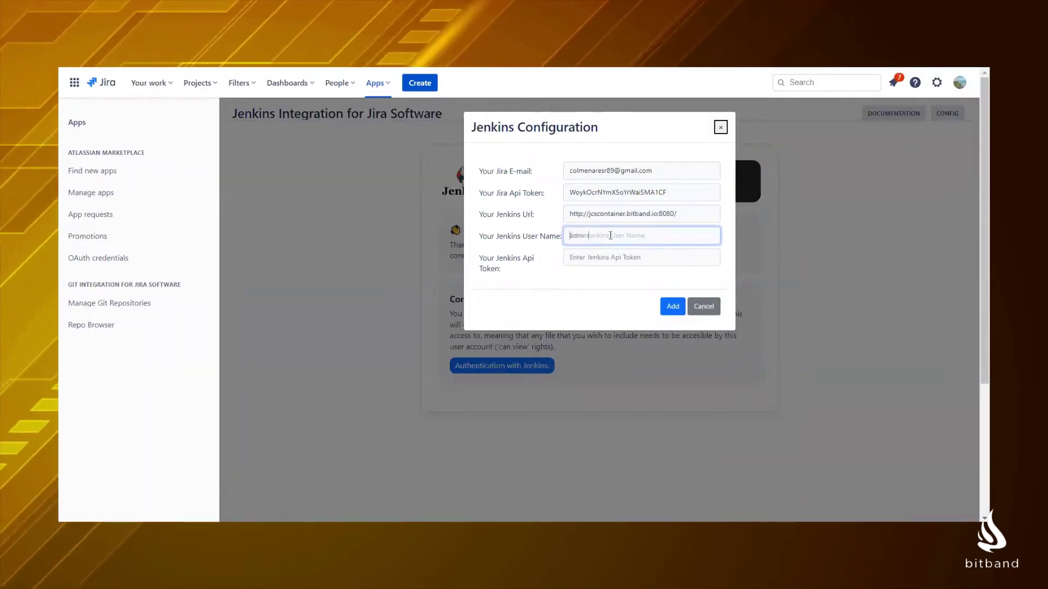
pyautogui.write('admin')
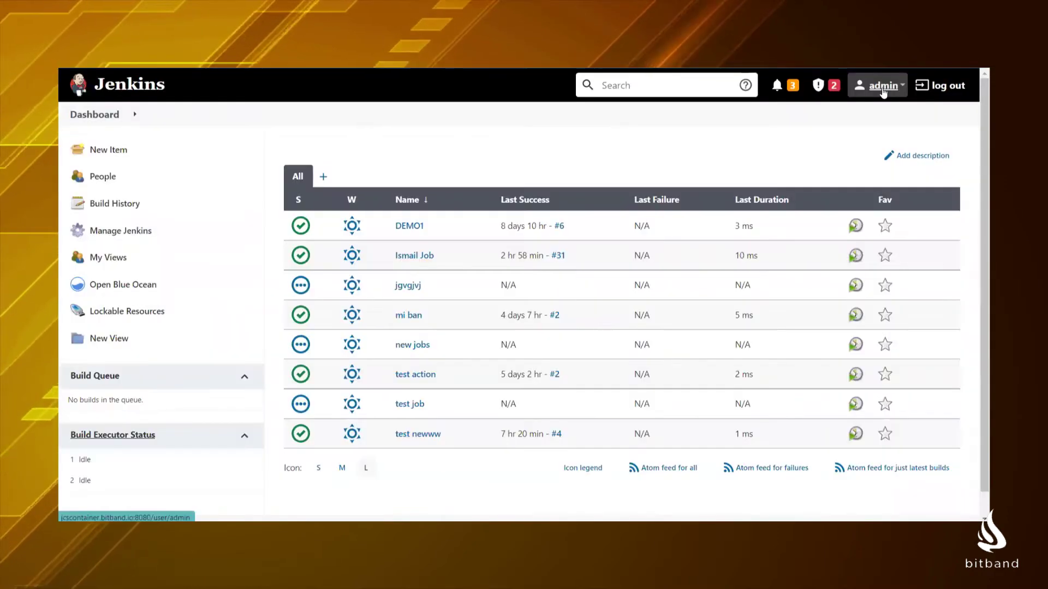
# Generate and copy a Jenkins API token named 'jenkins' in the admin user's configuration.
pyautogui.click(882, 87)
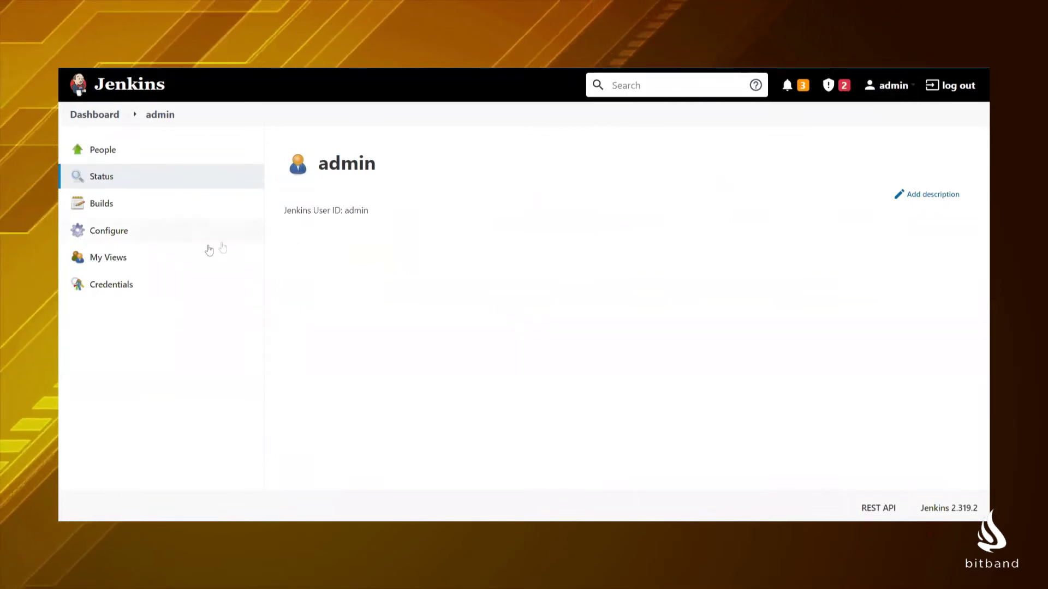
pyautogui.click(172, 241)
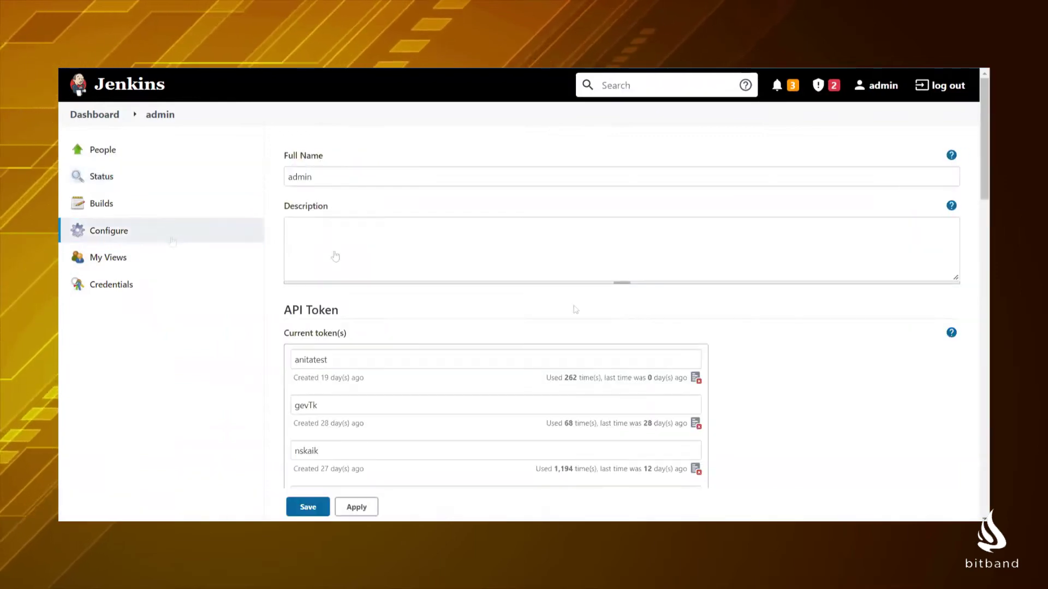
pyautogui.scroll(-7, 977, 205)
pyautogui.scroll(3, 976, 205)
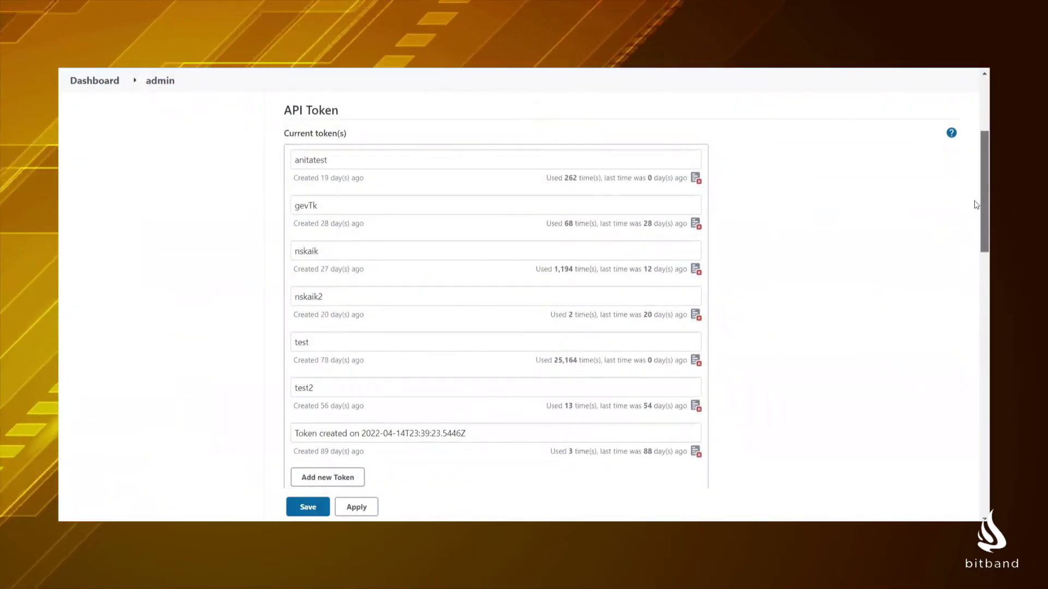
pyautogui.scroll(-1, 976, 205)
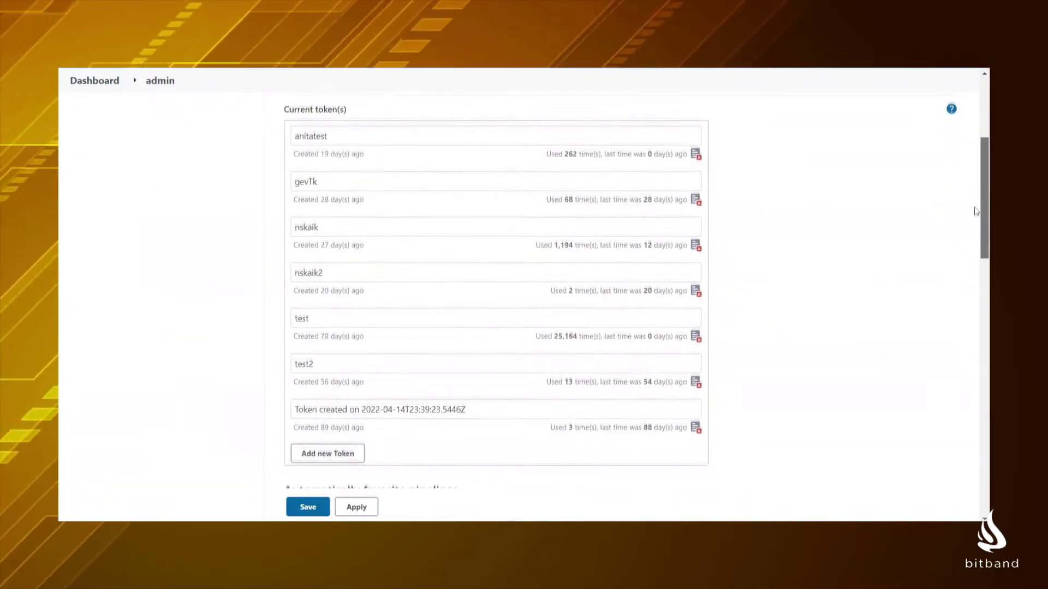
pyautogui.click(346, 433)
pyautogui.write('jenk')
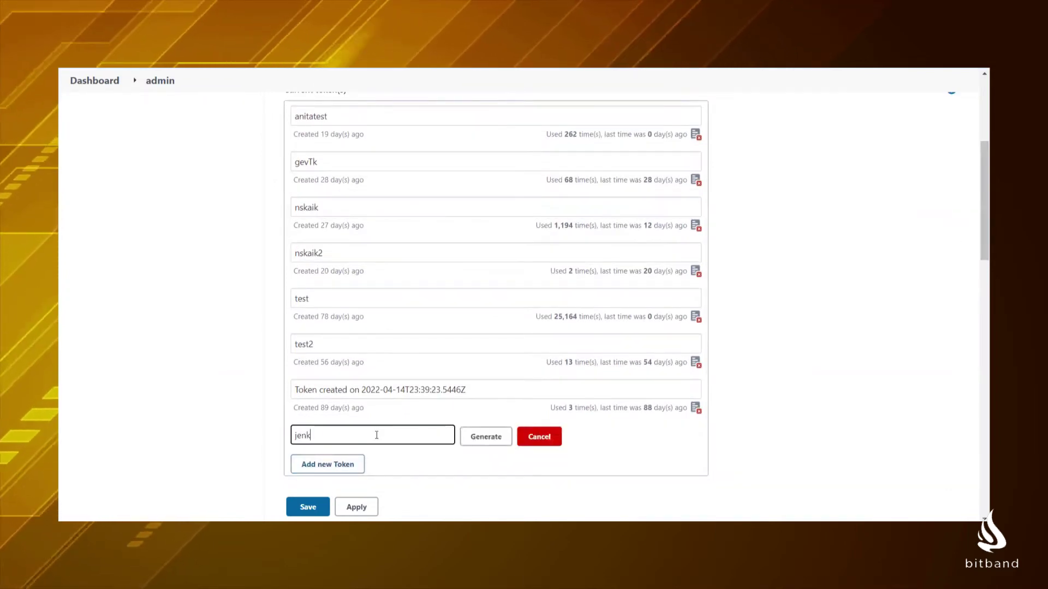
pyautogui.write('ins')
pyautogui.click(505, 439)
pyautogui.click(677, 437)
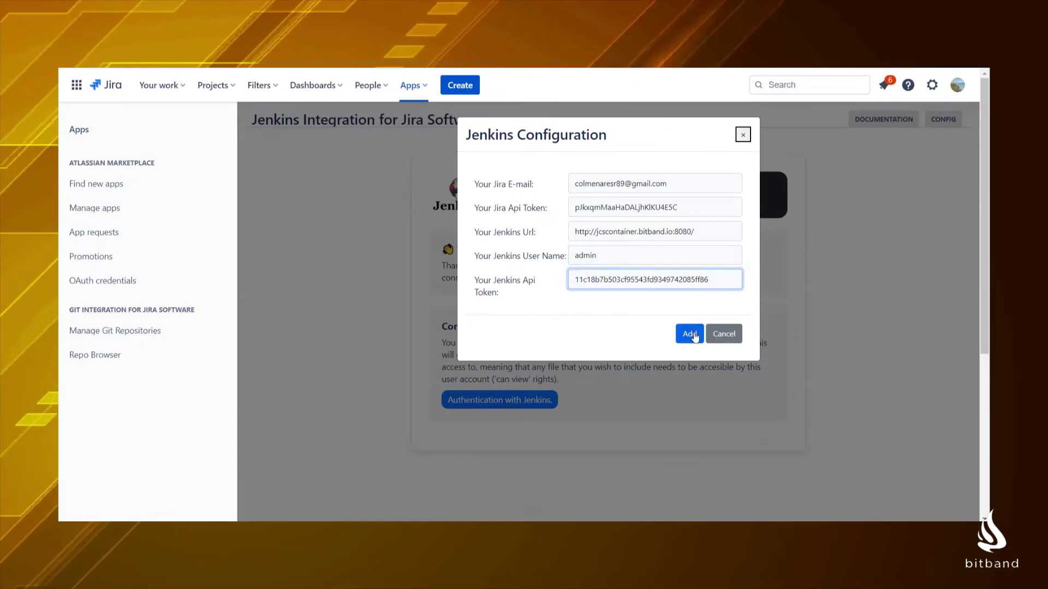
# Add the Jenkins connection and sync only Ismail Job into Jira.
pyautogui.click(691, 330)
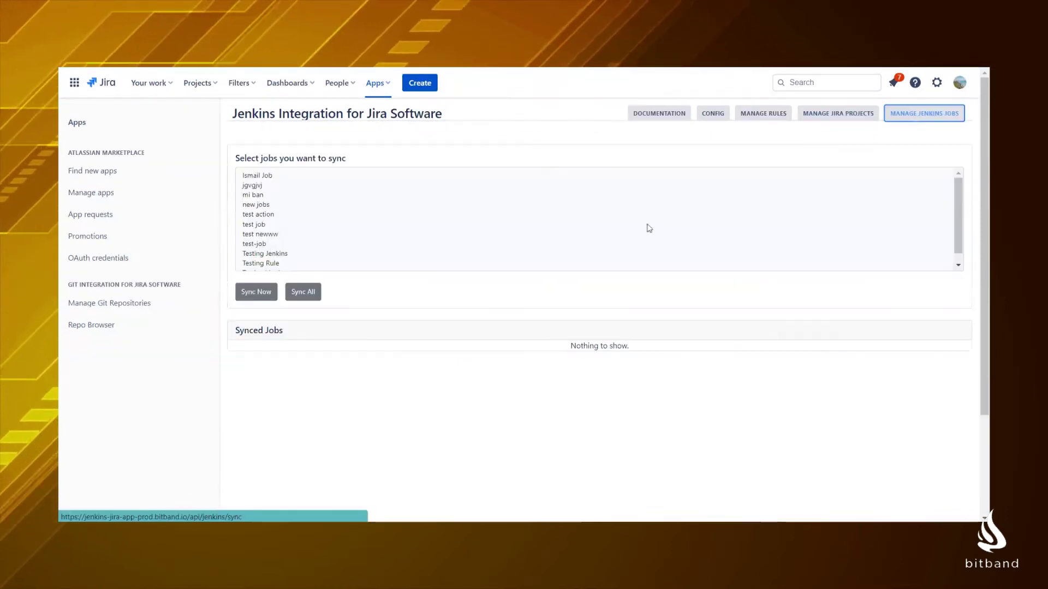
pyautogui.click(430, 194)
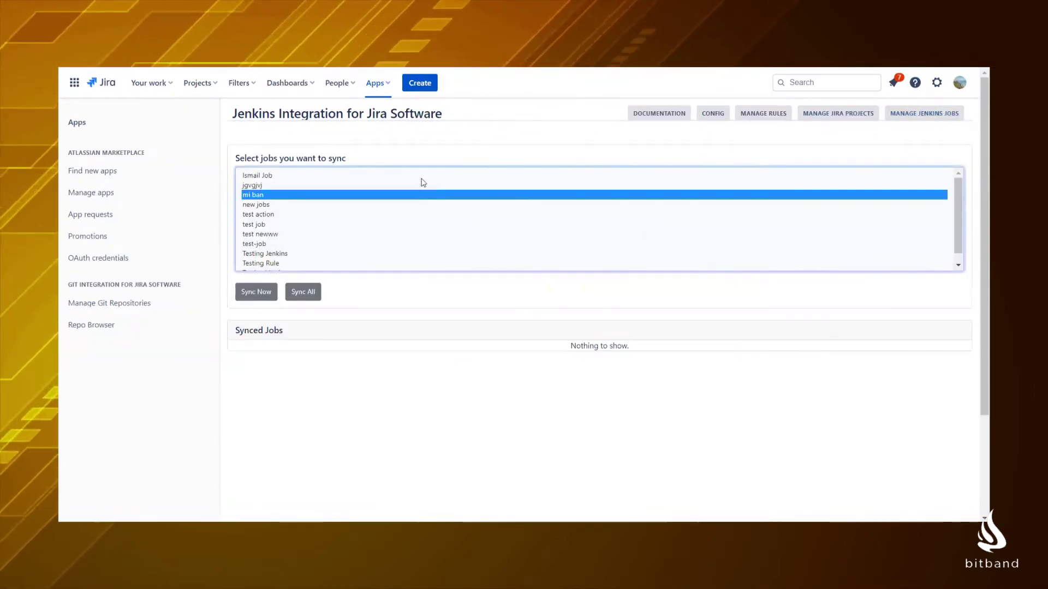
pyautogui.keyDown('shift'); pyautogui.click(422, 175); pyautogui.keyUp('shift')
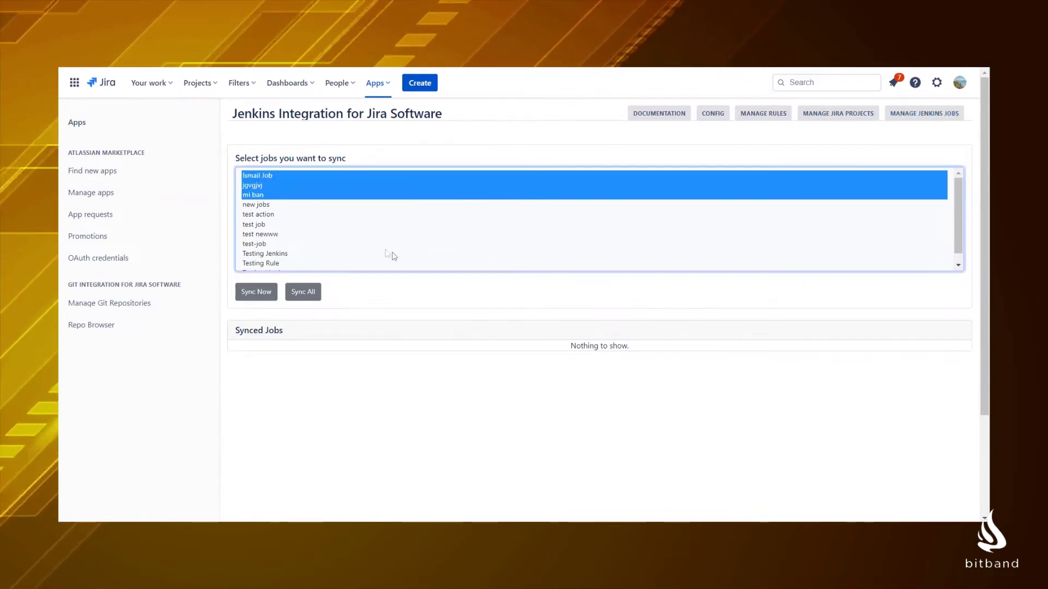
pyautogui.click(286, 178)
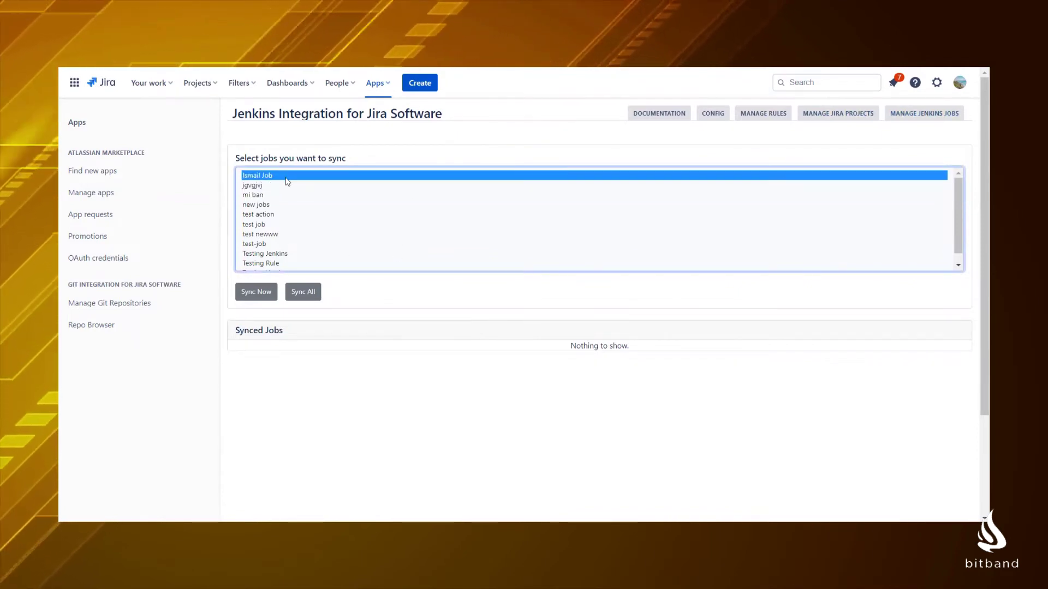
pyautogui.click(257, 293)
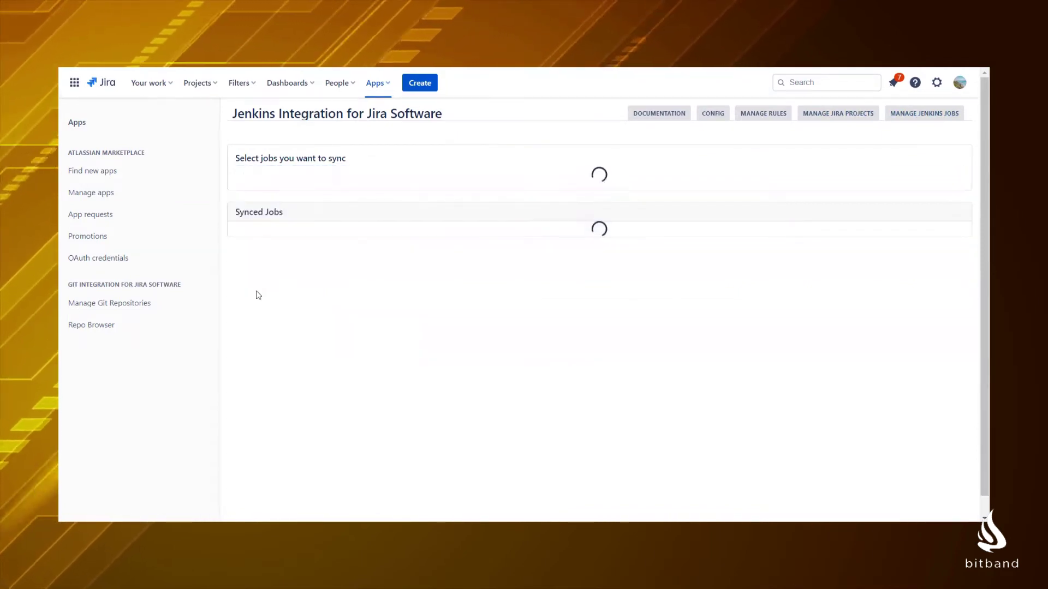
pyautogui.click(812, 114)
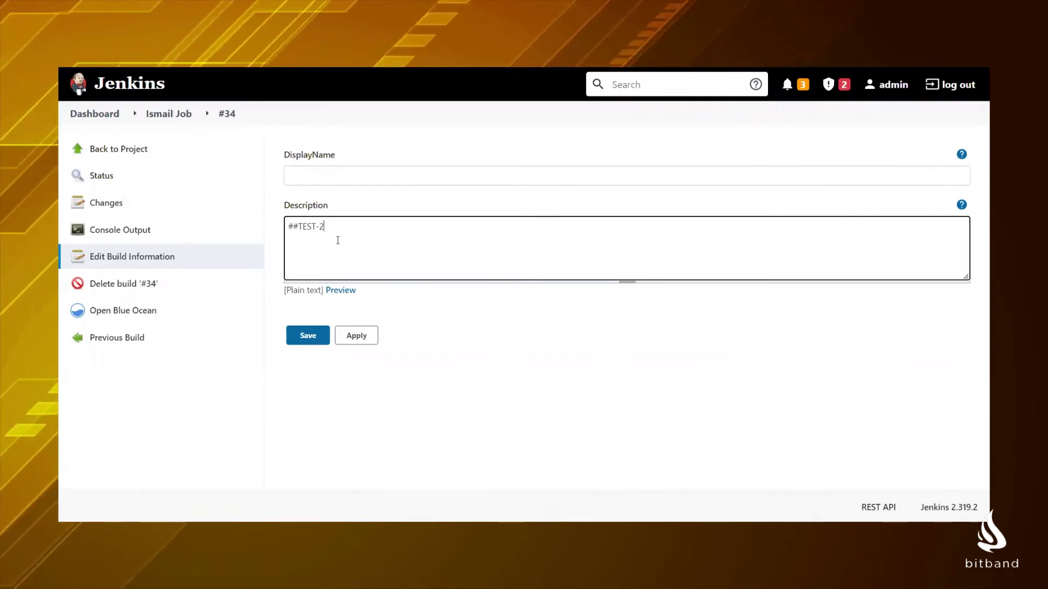
# Replace build #34's ##TEST-2 description with ##TBP-48 and save it.
pyautogui.press('BackSpace')
pyautogui.write('##TBP')
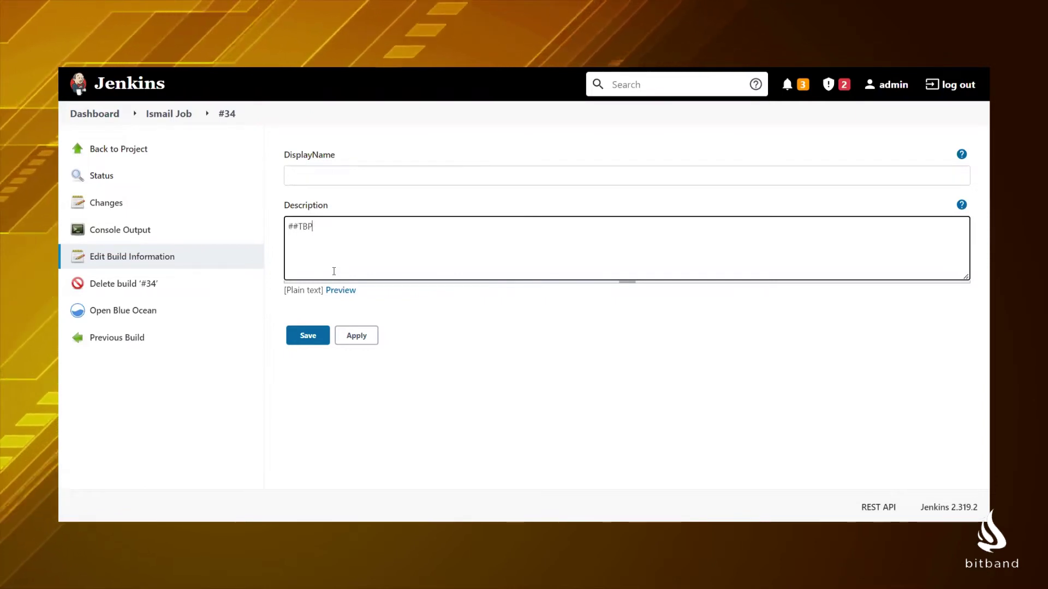
pyautogui.write('-48')
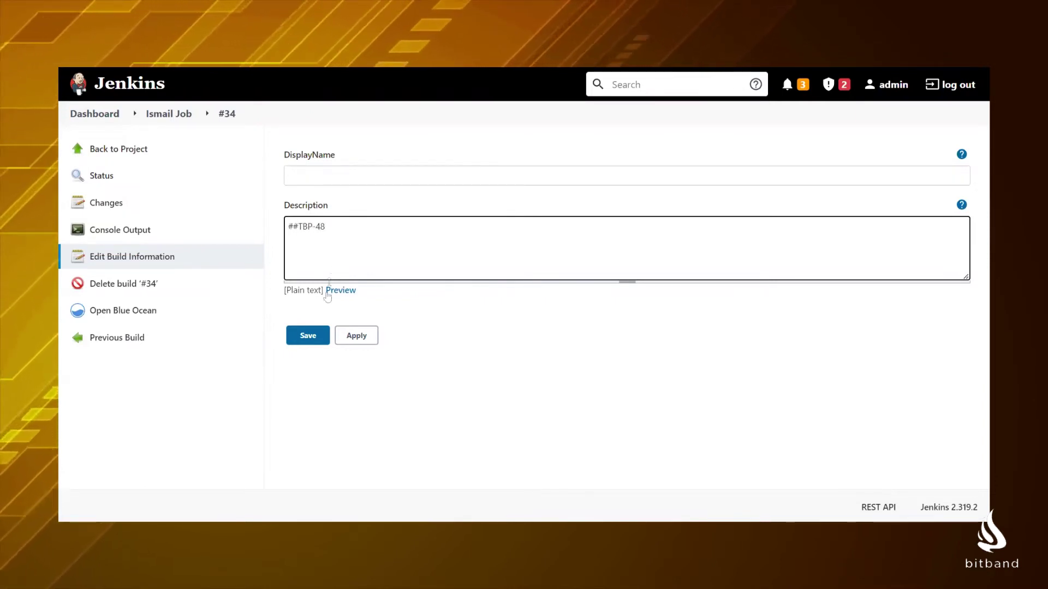
pyautogui.click(313, 337)
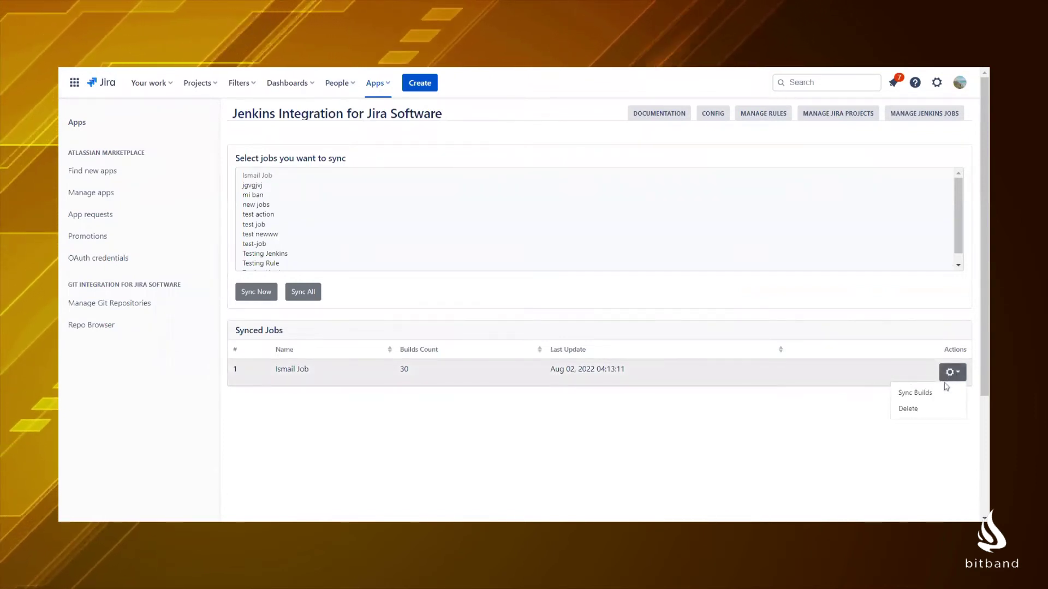
# Sync Ismail Job's builds, then open TBP-48 on the TBP board to see build #34.
pyautogui.click(918, 394)
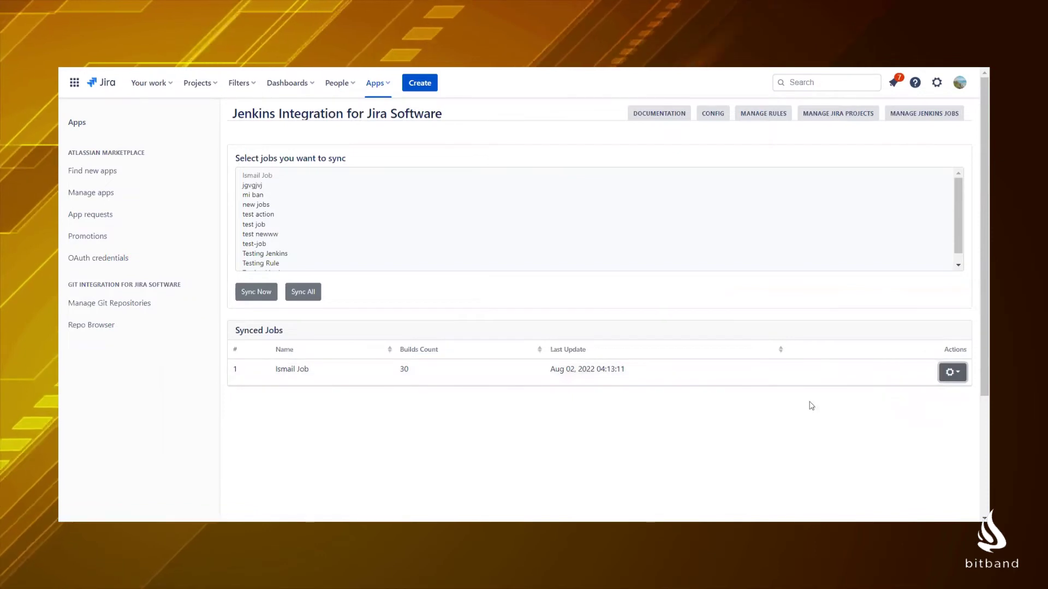
pyautogui.click(198, 83)
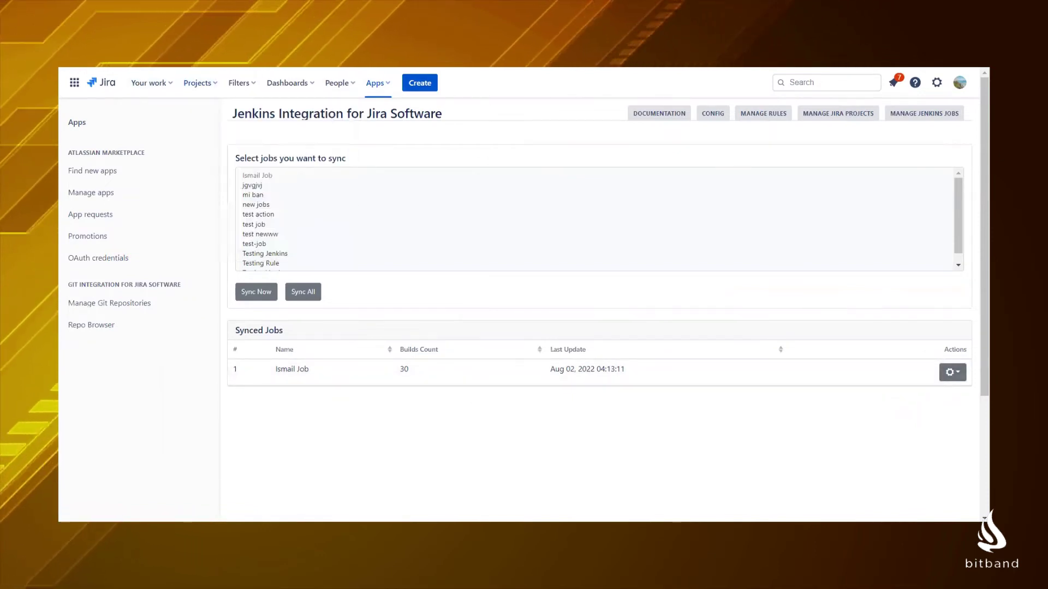
pyautogui.moveTo(472, 328); pyautogui.dragTo(462, 349)
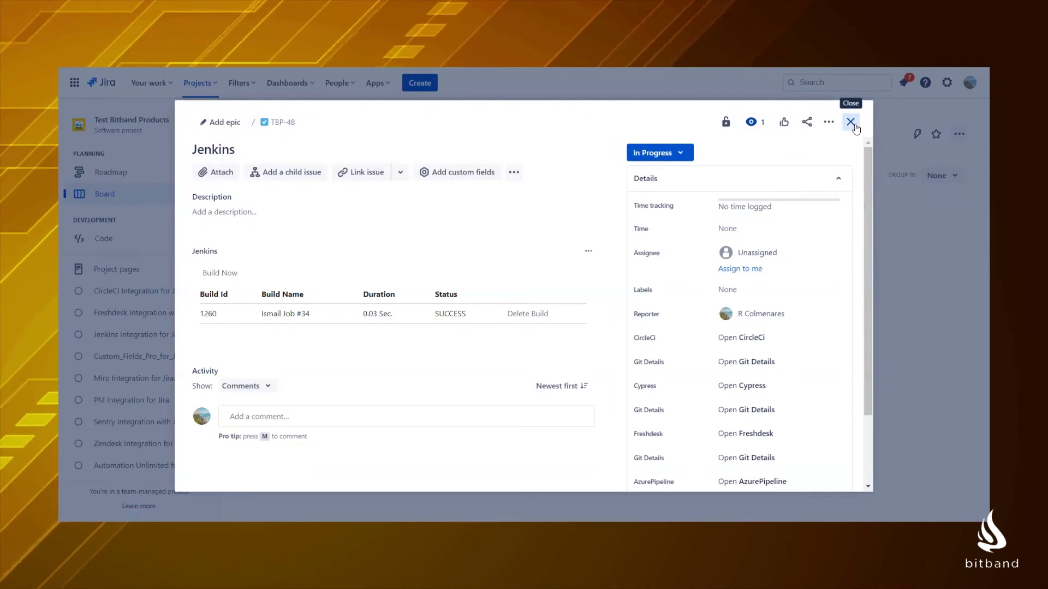
# Close the TBP-48 issue view.
pyautogui.click(853, 124)
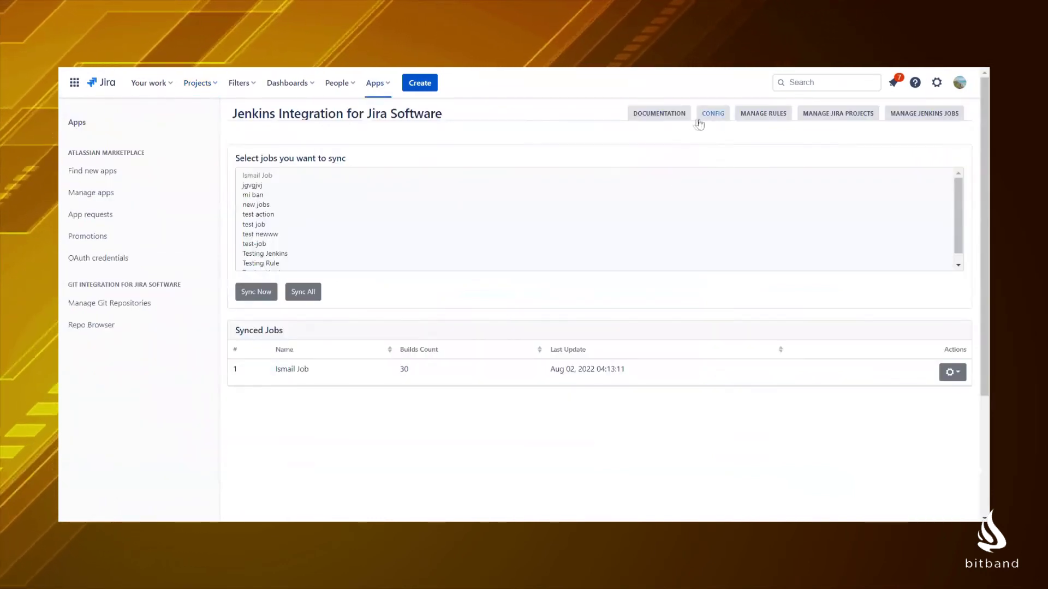
# Add a new automation rule with Job Synchronized as its When trigger.
pyautogui.click(763, 113)
pyautogui.click(959, 156)
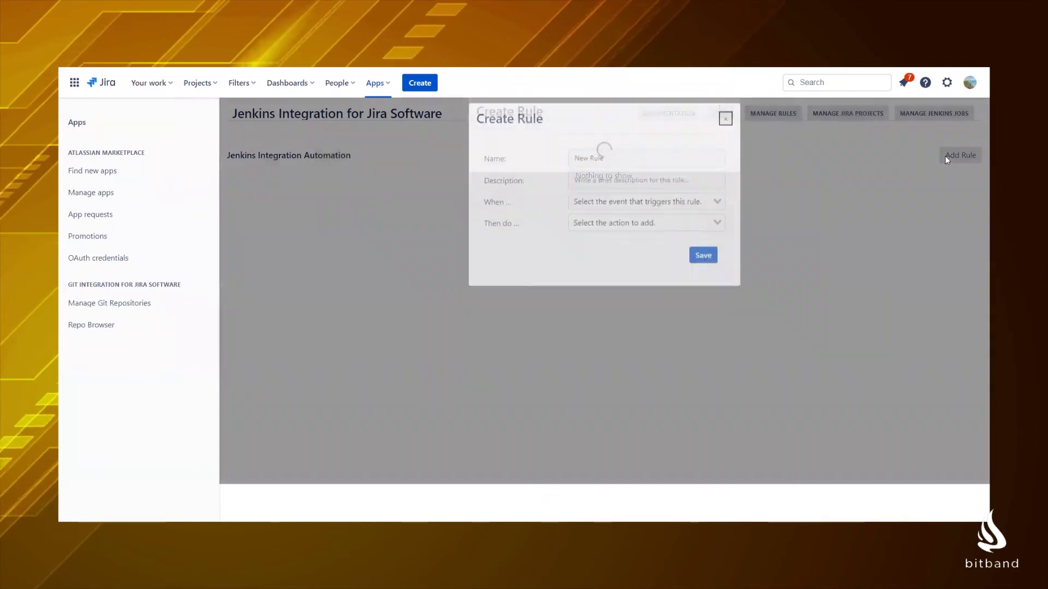
pyautogui.click(724, 128)
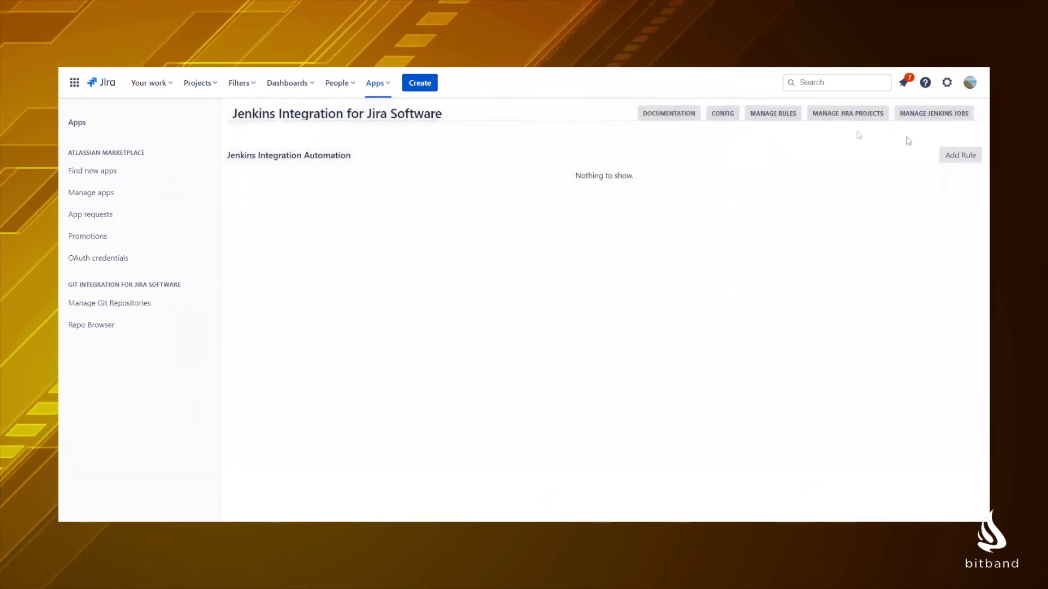
pyautogui.click(958, 158)
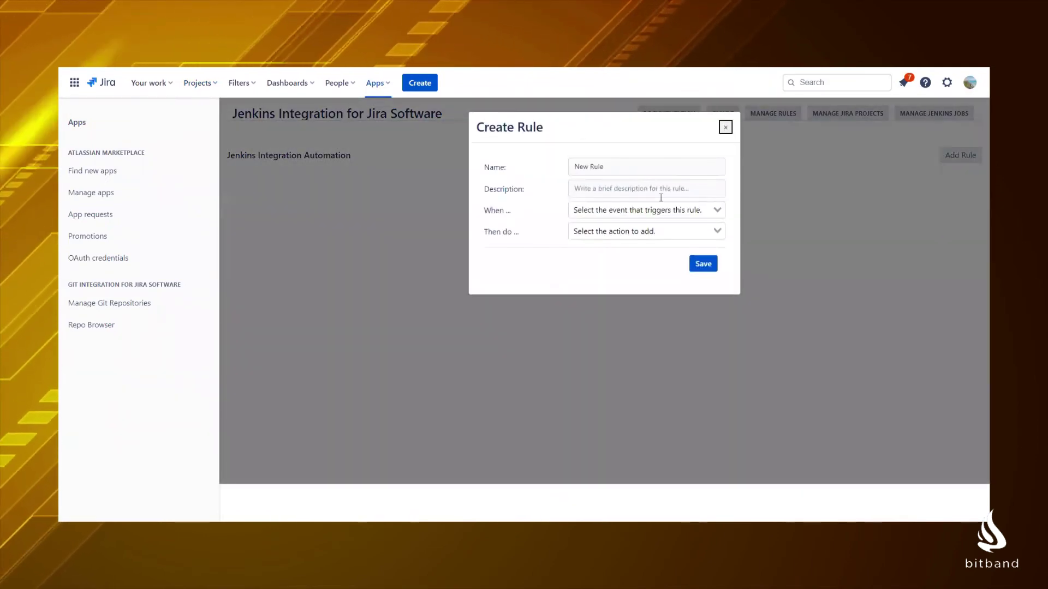
pyautogui.click(629, 209)
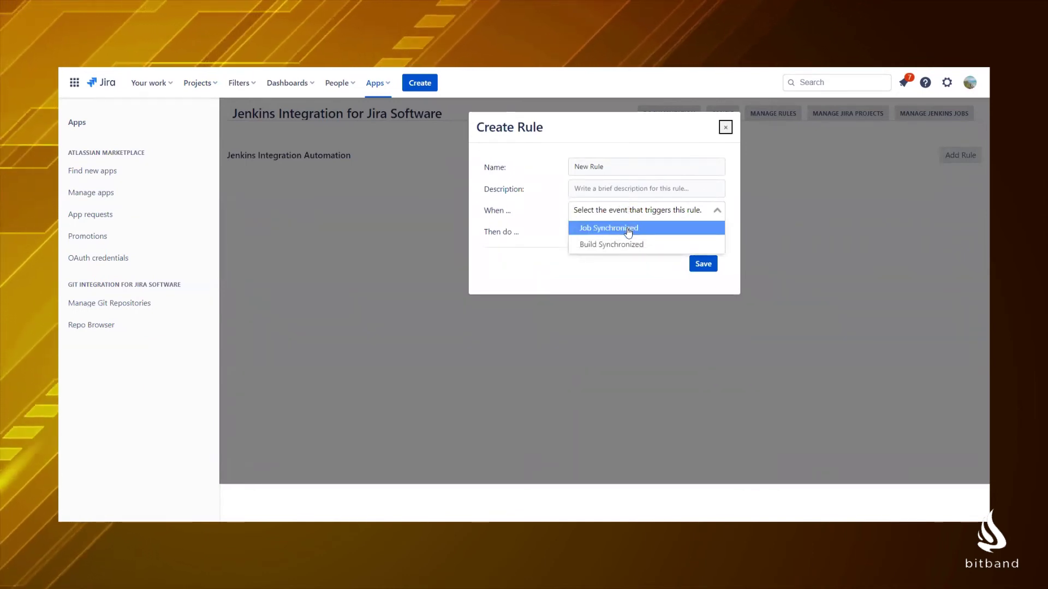
pyautogui.click(629, 229)
pyautogui.click(628, 229)
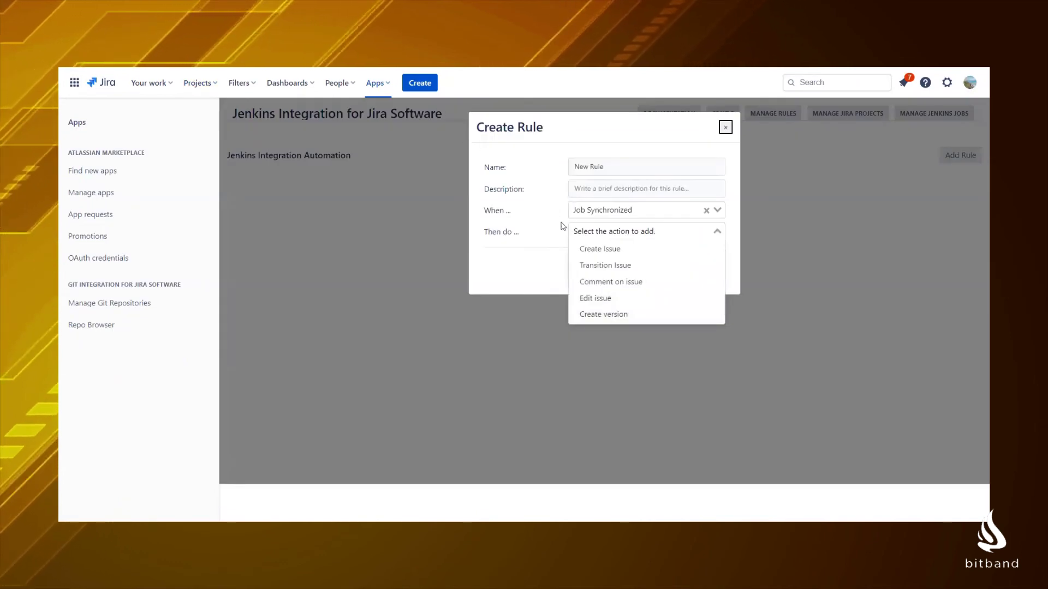
# Set the rule's action to Create Issue: a Task in Test Bitband Products, described 'Rule'.
pyautogui.click(588, 251)
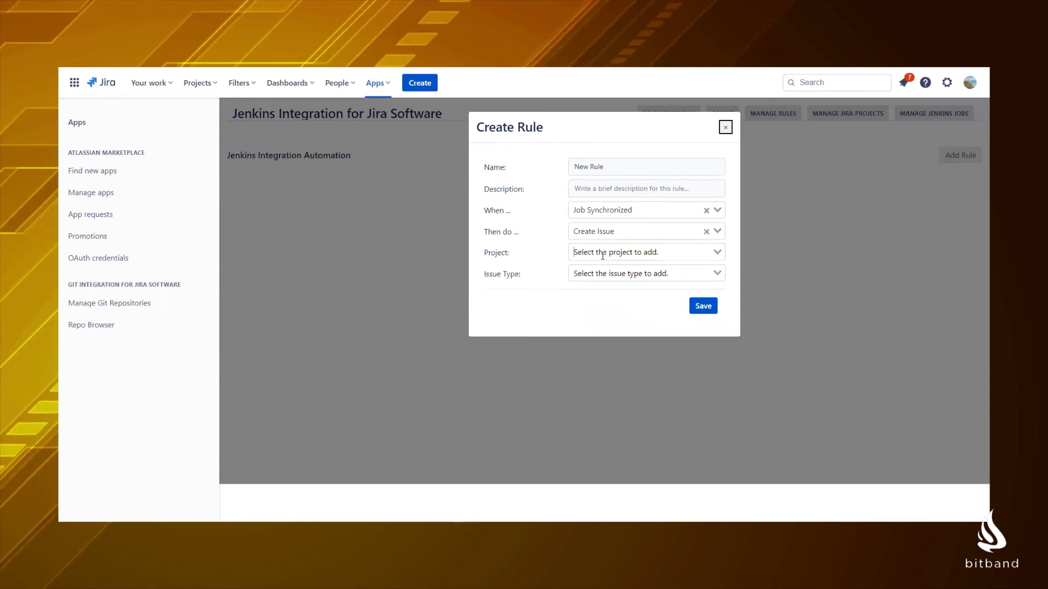
pyautogui.click(612, 270)
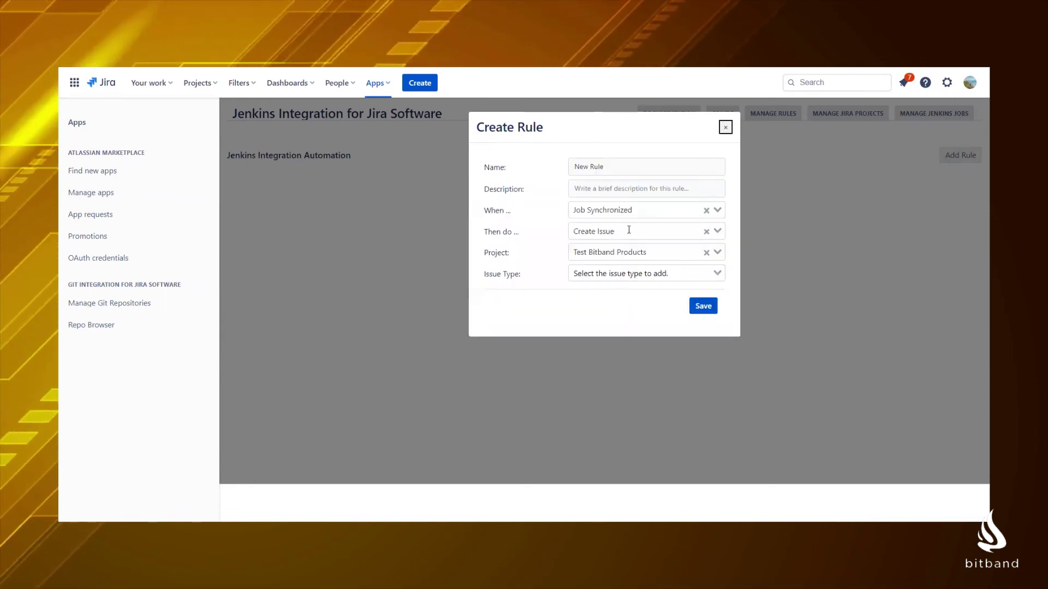
pyautogui.click(634, 270)
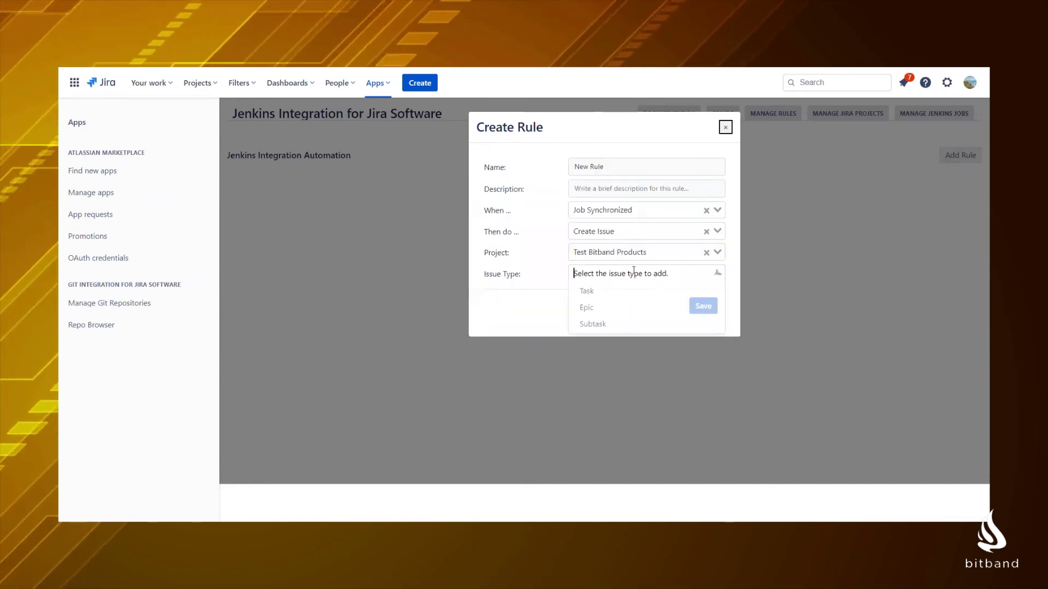
pyautogui.click(639, 298)
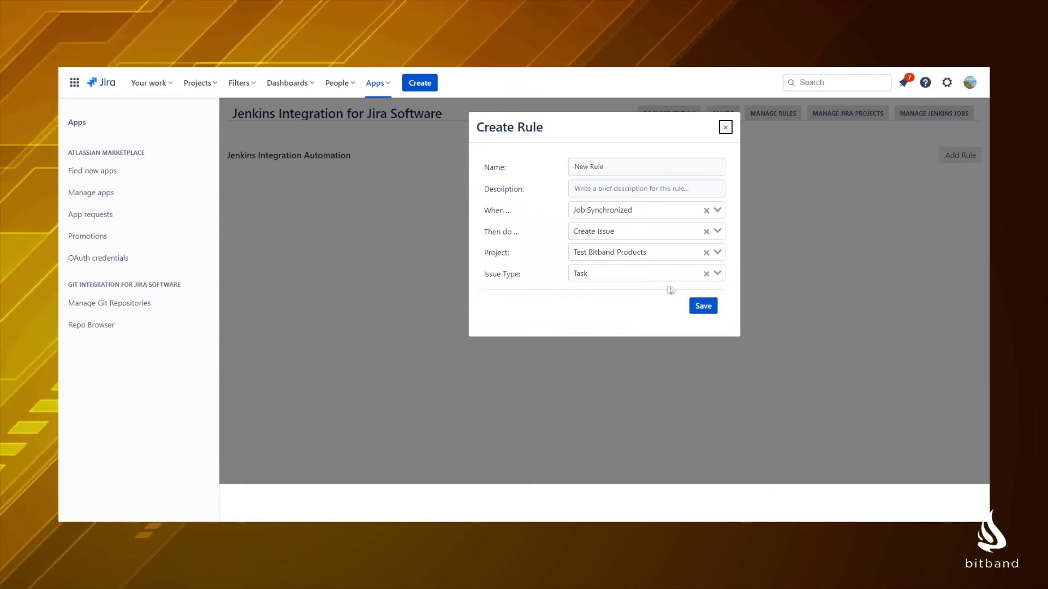
pyautogui.click(638, 190)
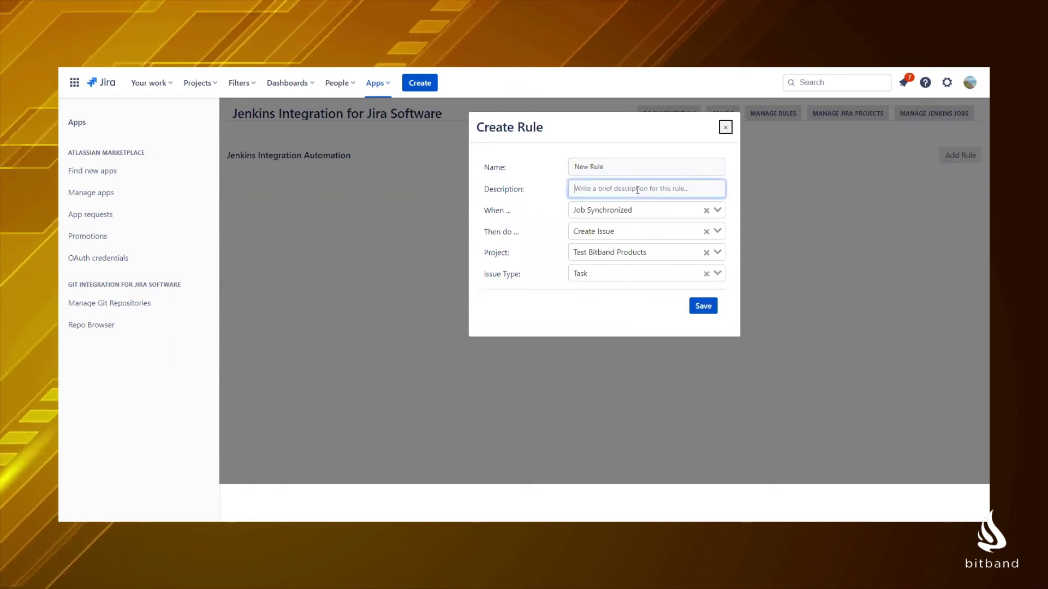
pyautogui.write('Rule')
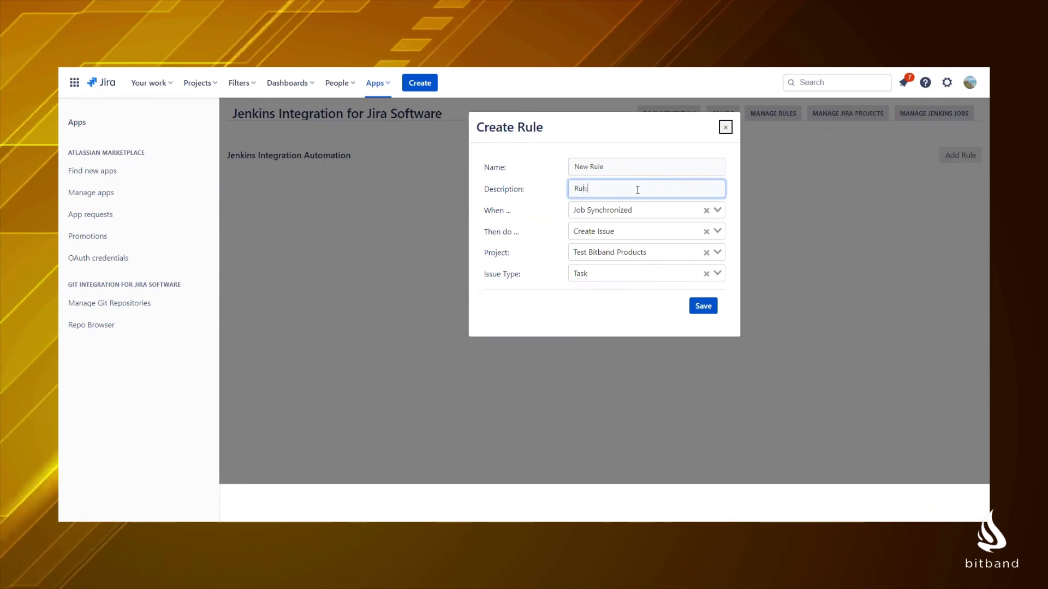